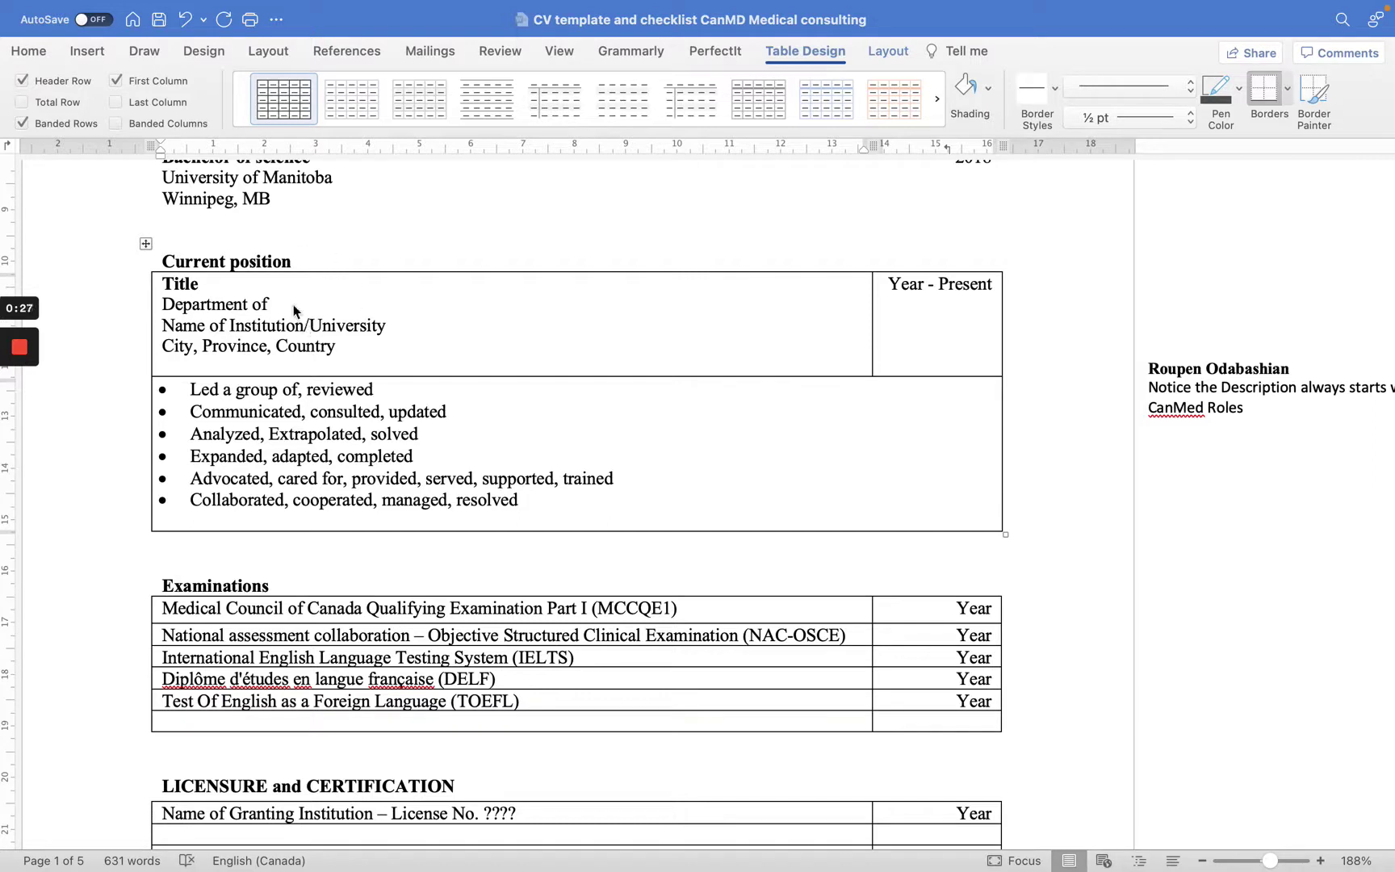
Replace the Title placeholder with 'Intensive critical care fellow'.
double_click(192, 285)
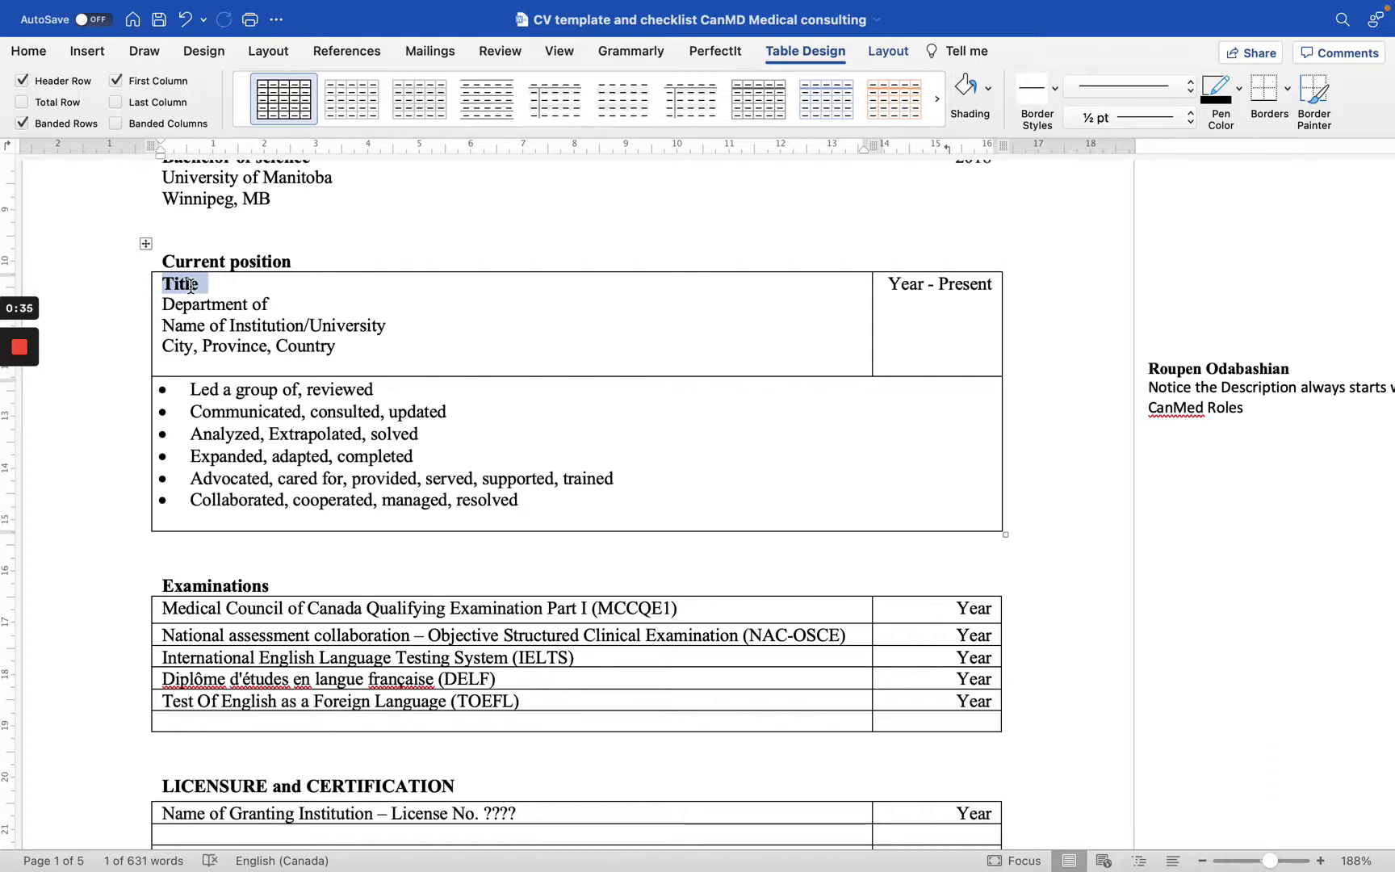
text(Fu)
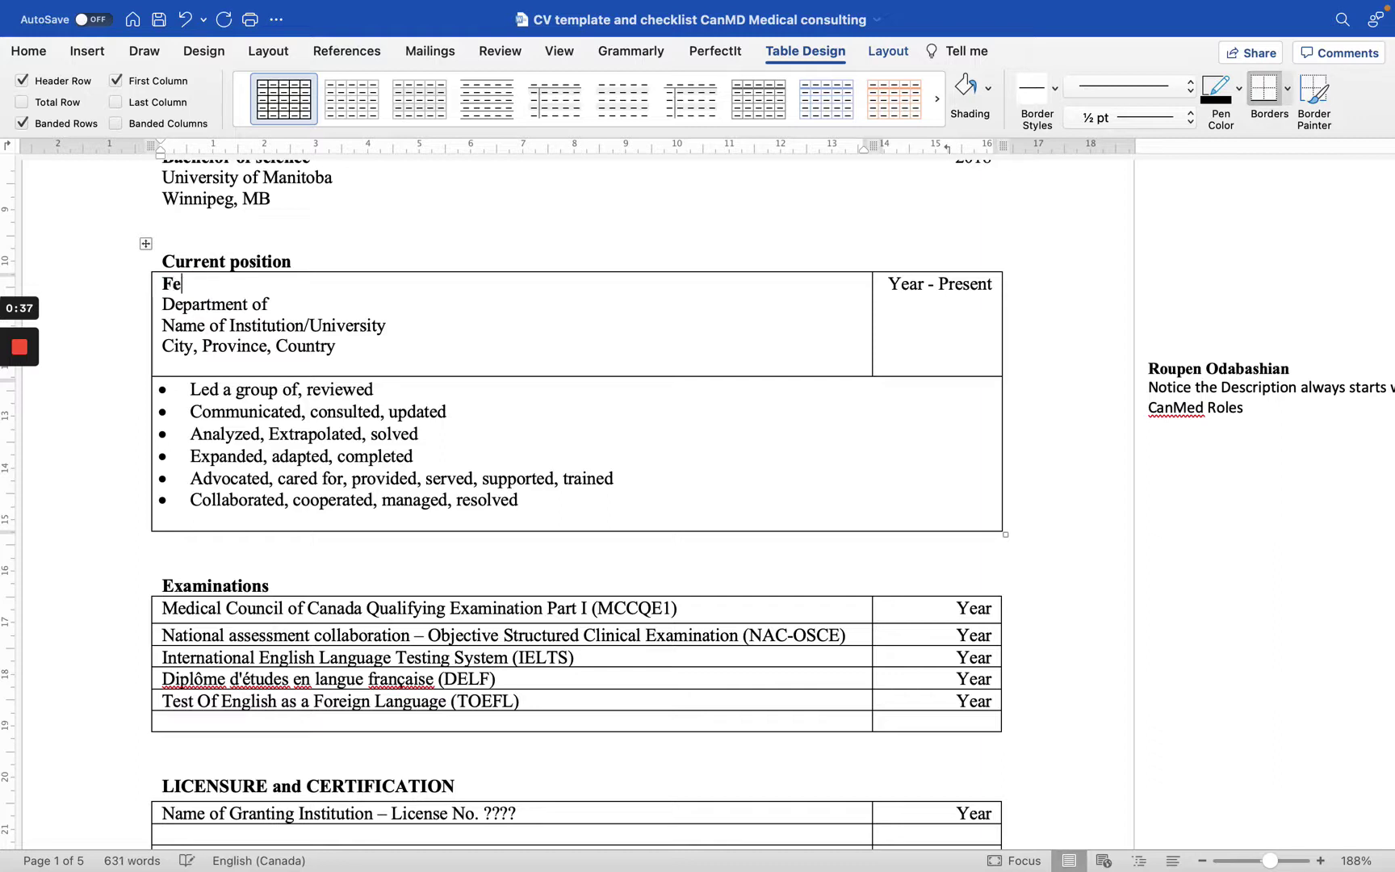
key(BackSpace)
key(BackSpace)
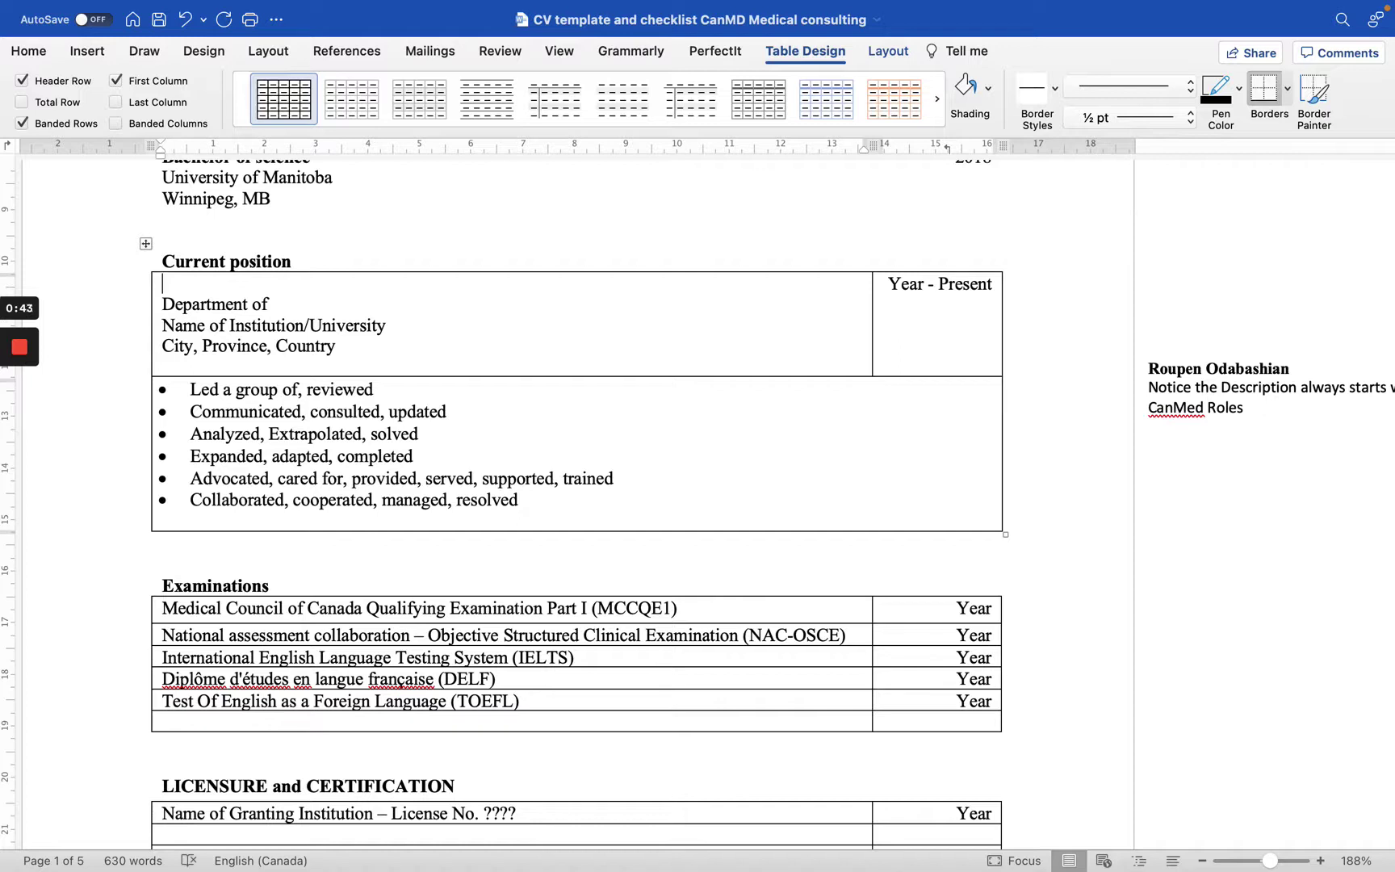
text(ICU)
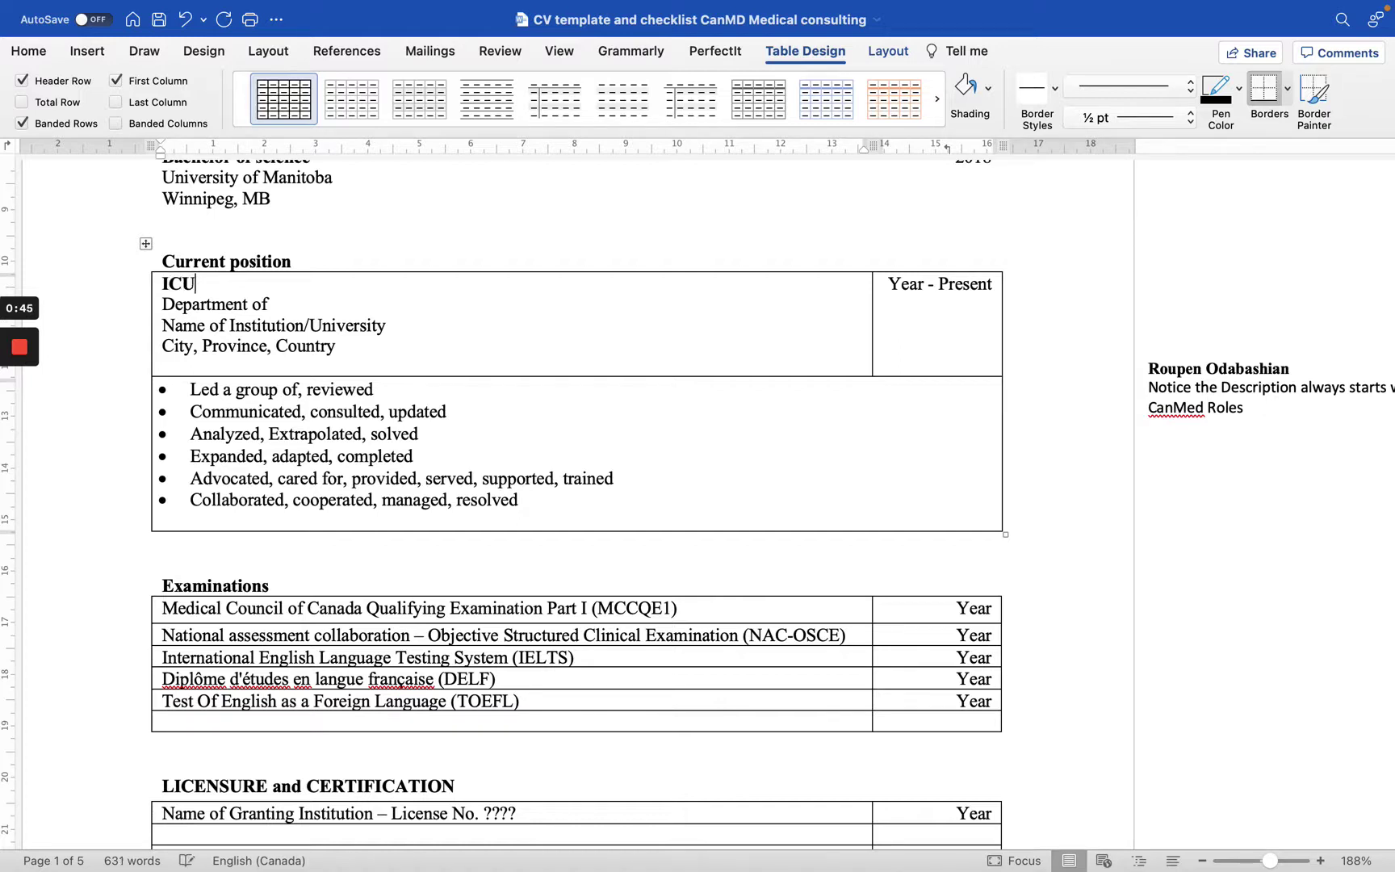
key(BackSpace)
key(BackSpace)
text(ntensive critical care fellow)
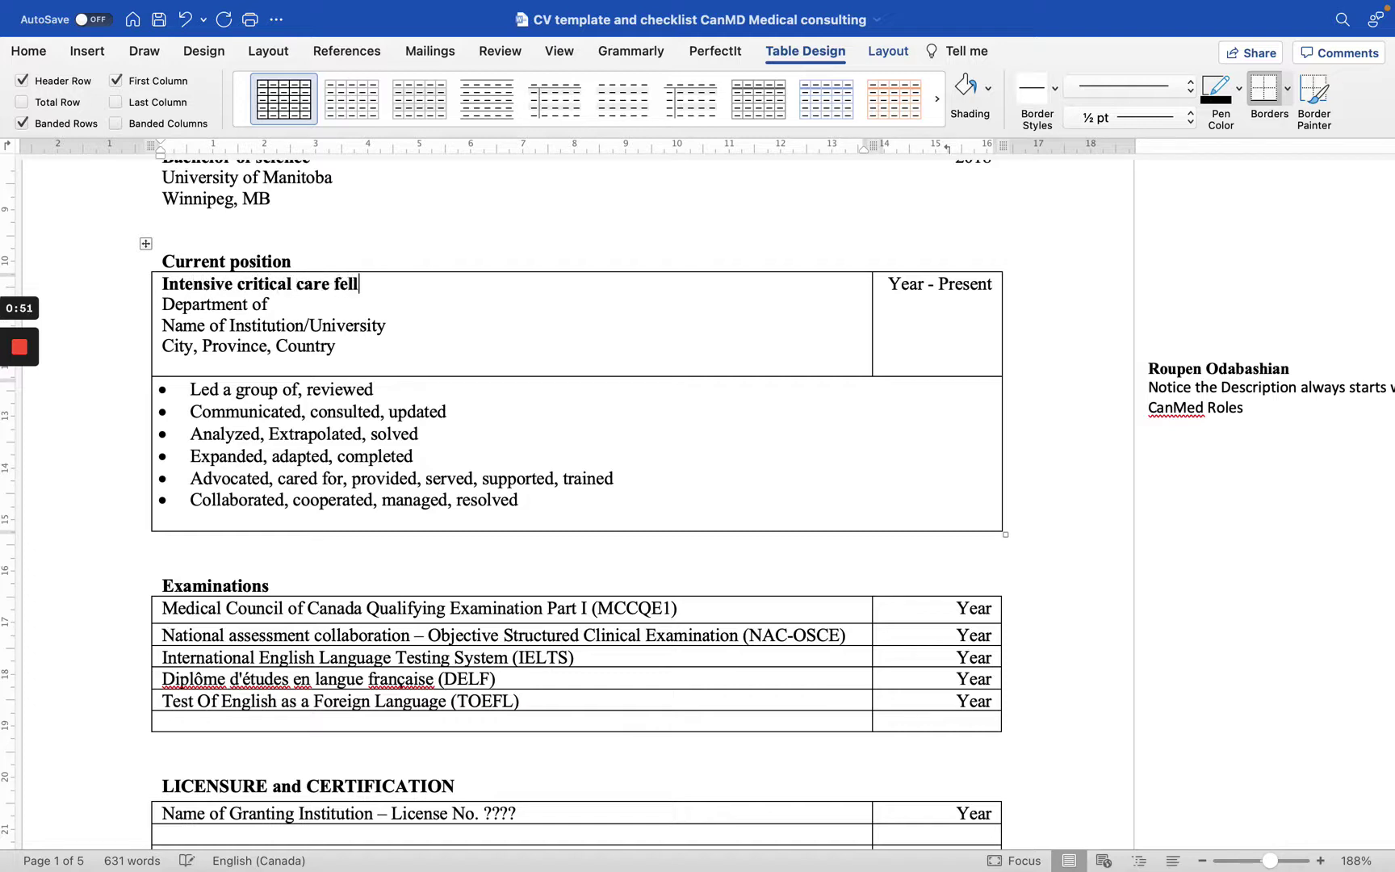
Delete the 'Department of' line beneath the title.
double_click(247, 305)
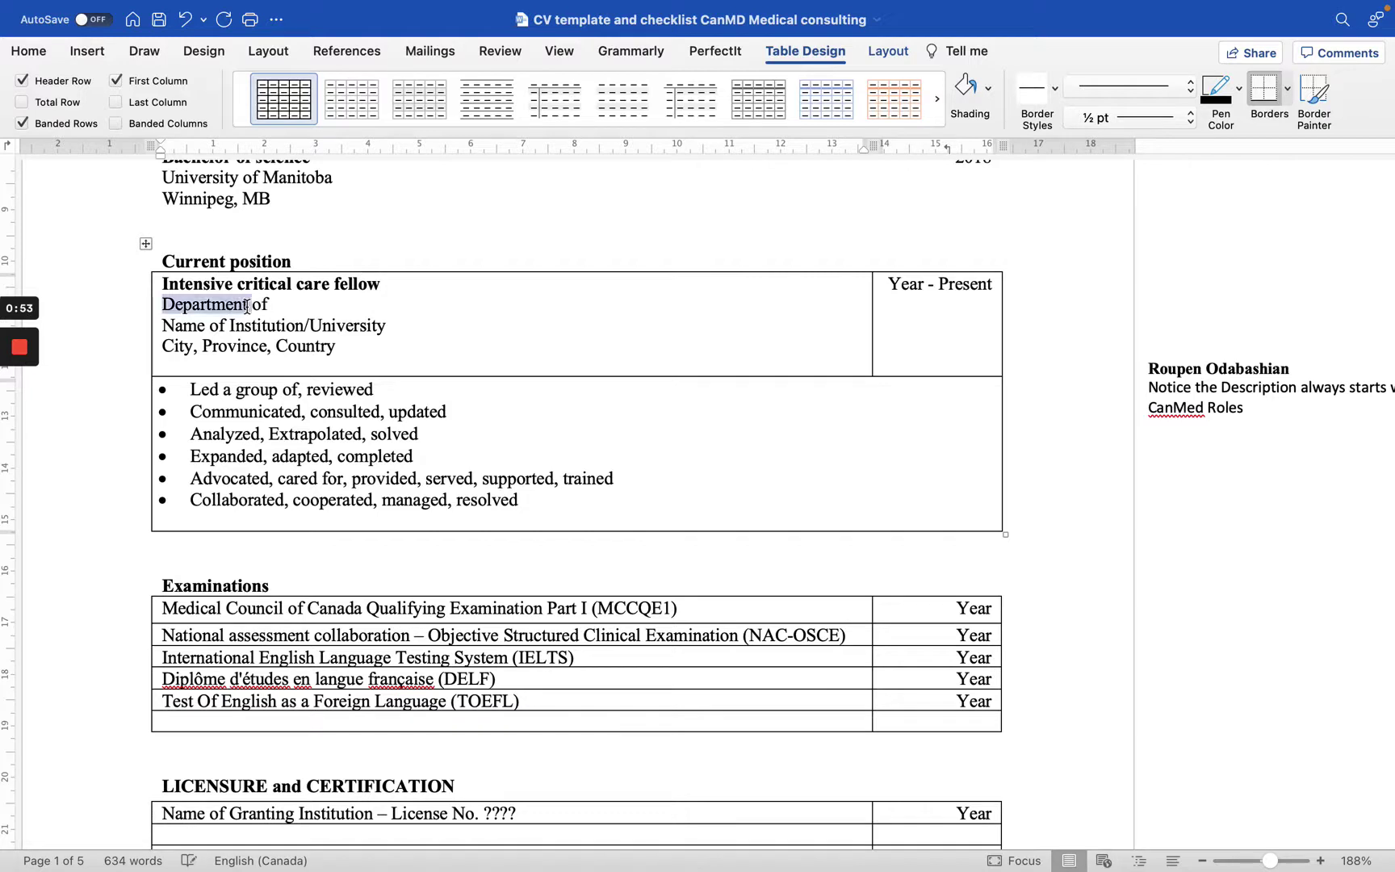
click(289, 303)
drag(273, 305, 189, 305)
key(BackSpace)
key(BackSpace)
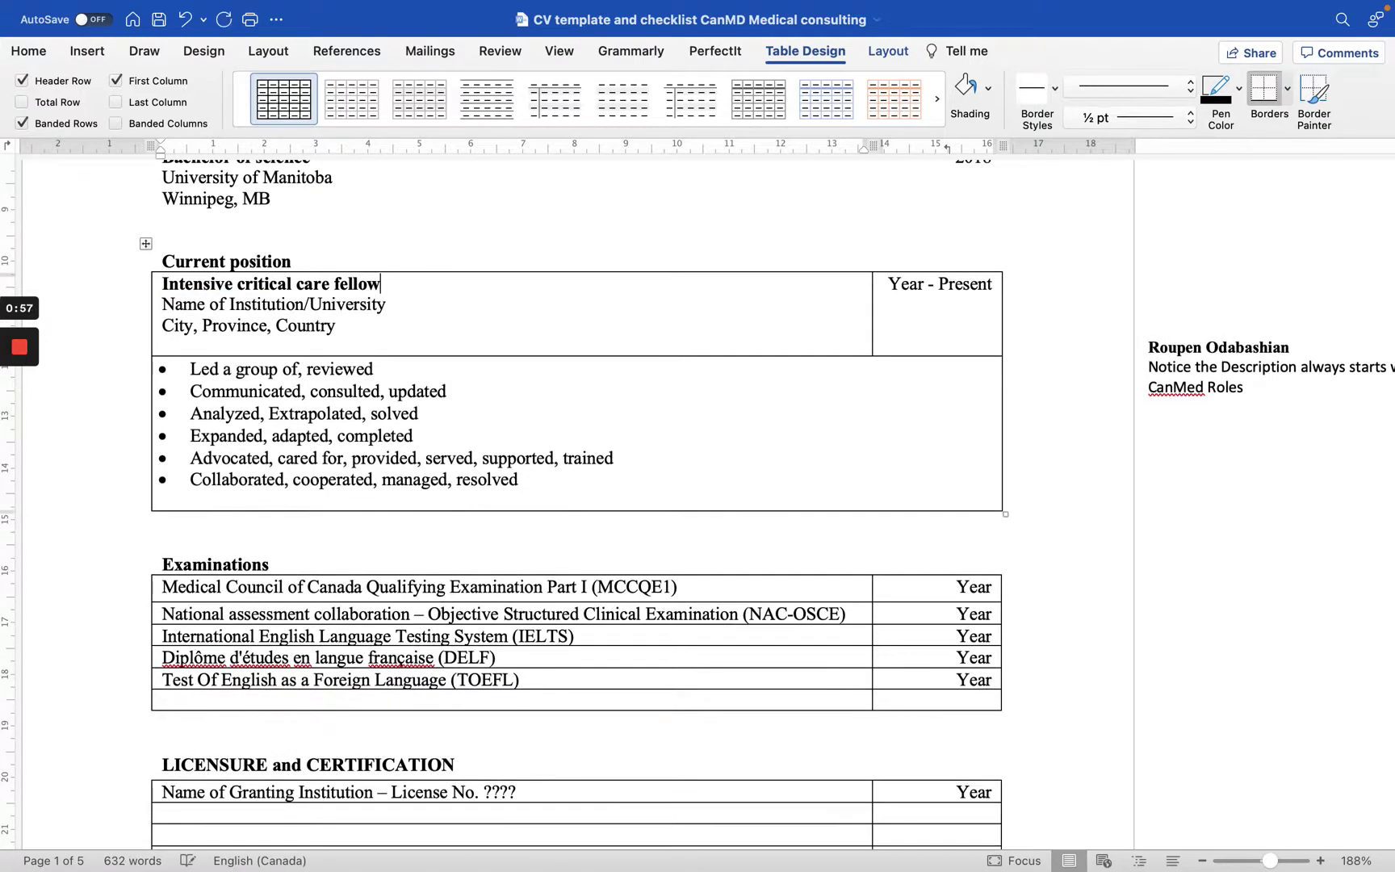
Replace the institution placeholder with 'University of Toronto', fixing the misspelling.
drag(390, 303, 162, 304)
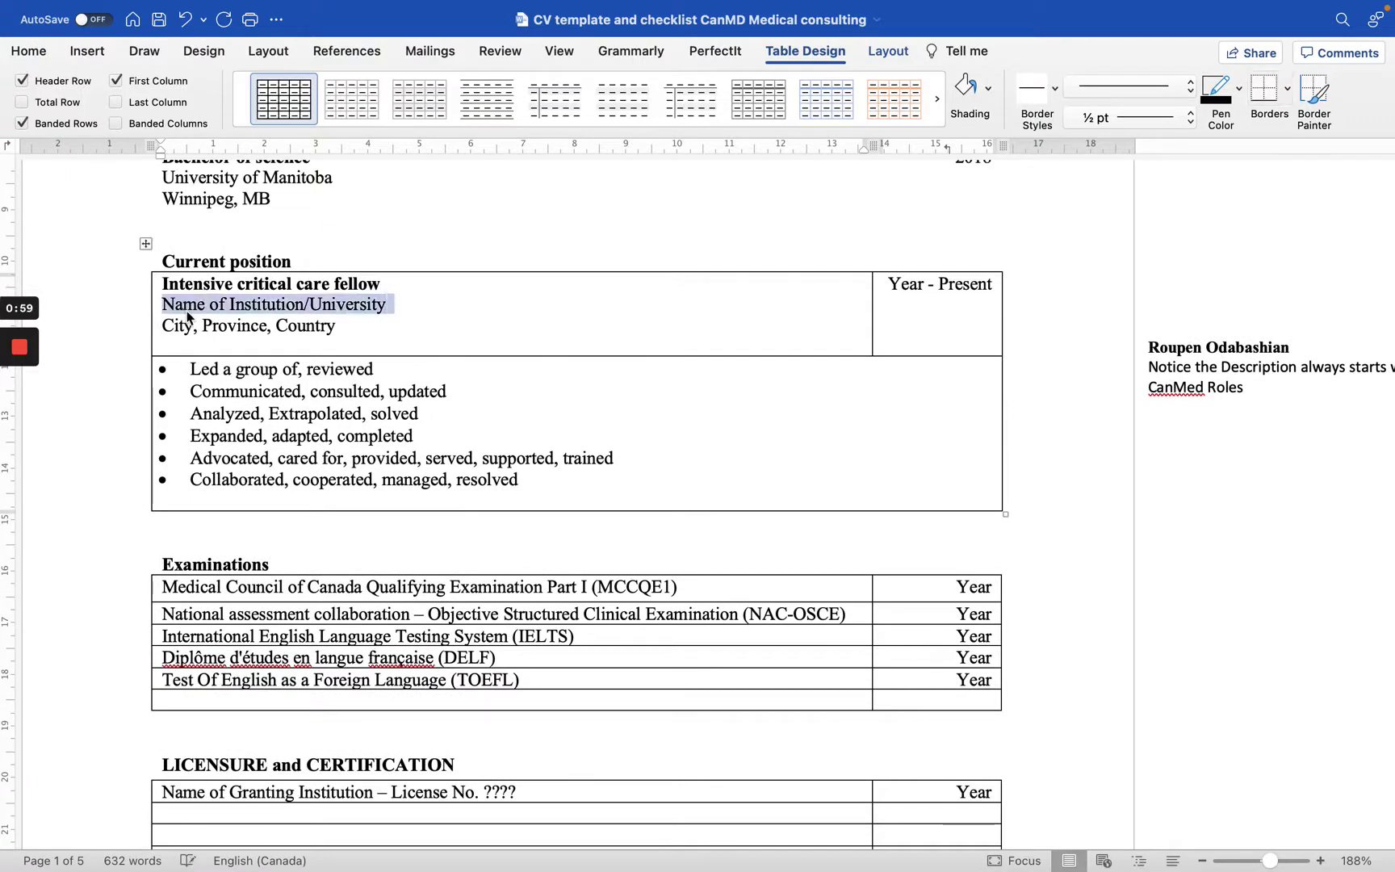
text(University of )
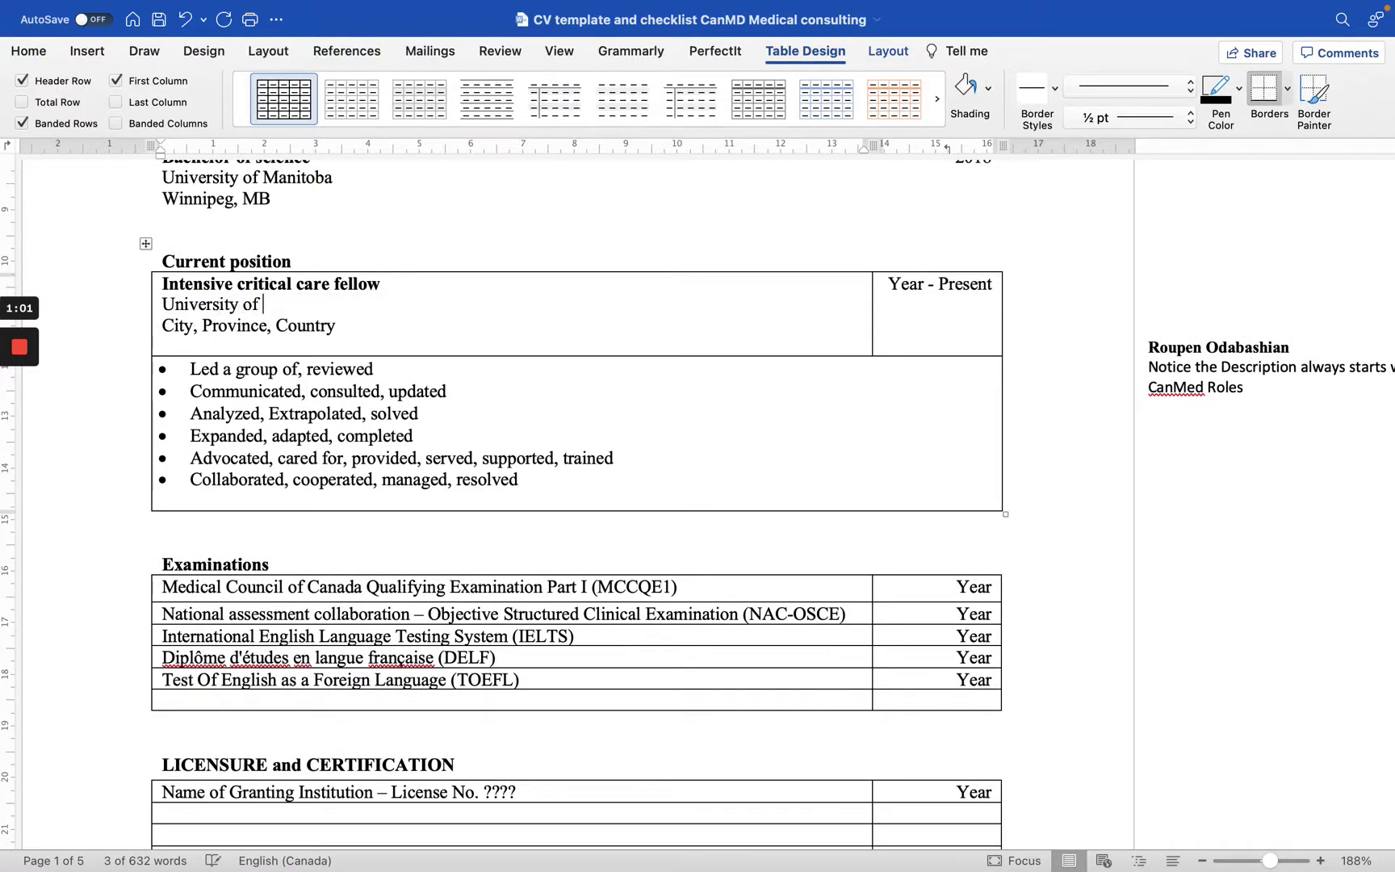
text(Toronto)
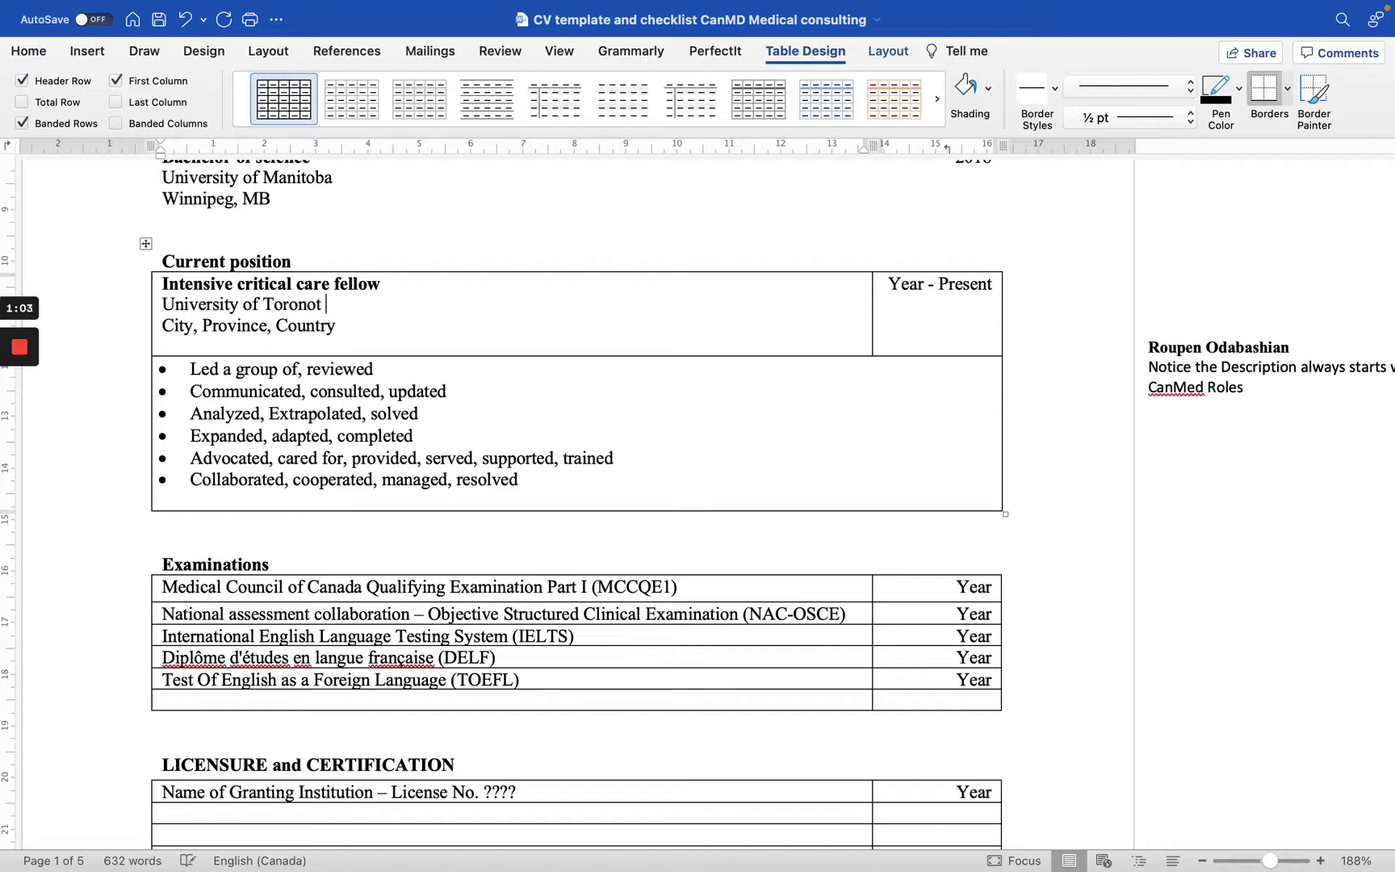
click(303, 305)
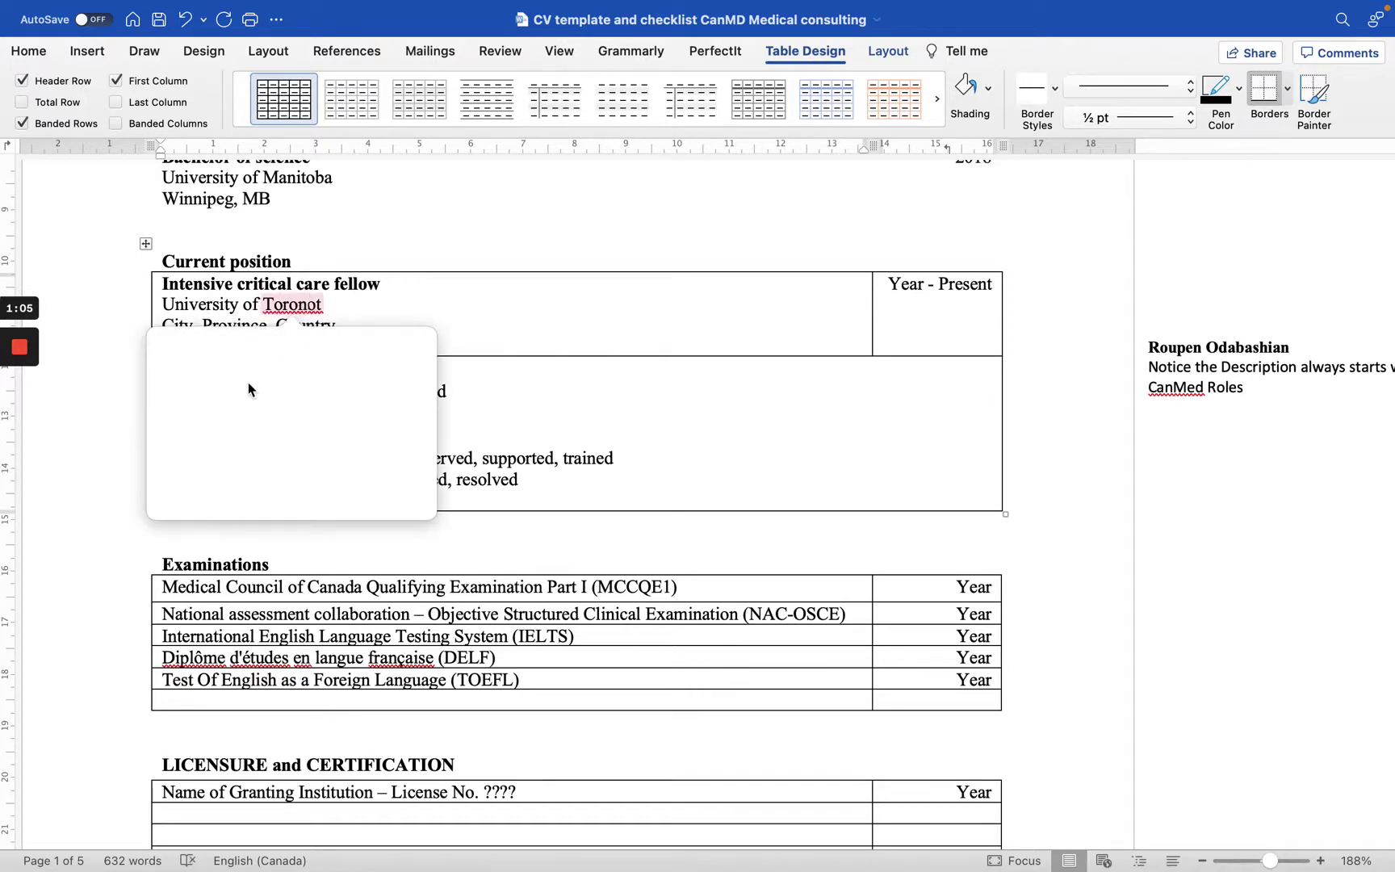
click(218, 392)
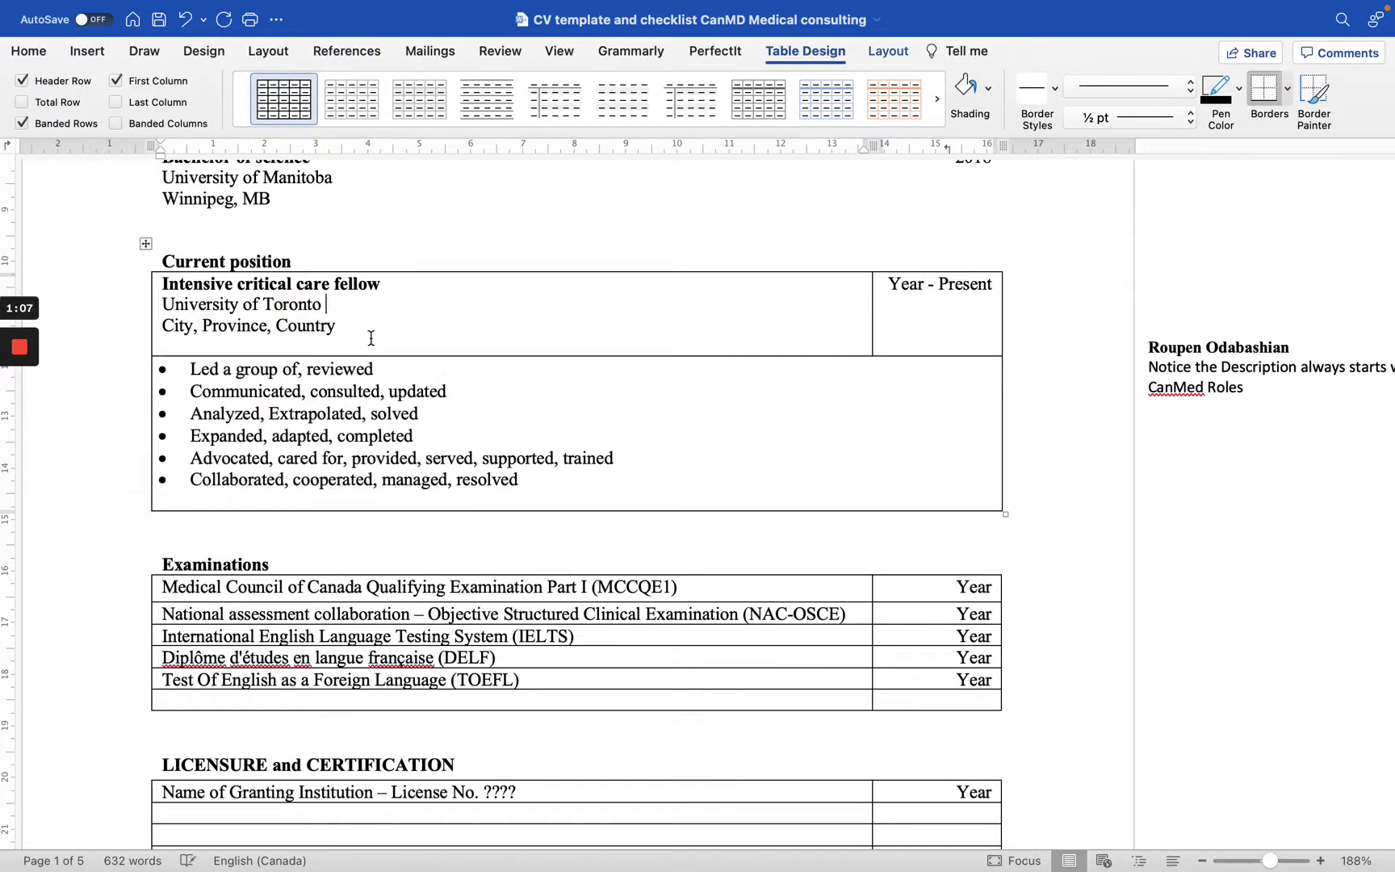
Replace City, Province, Country with 'Toronto, ON'.
drag(371, 333, 162, 331)
text(To)
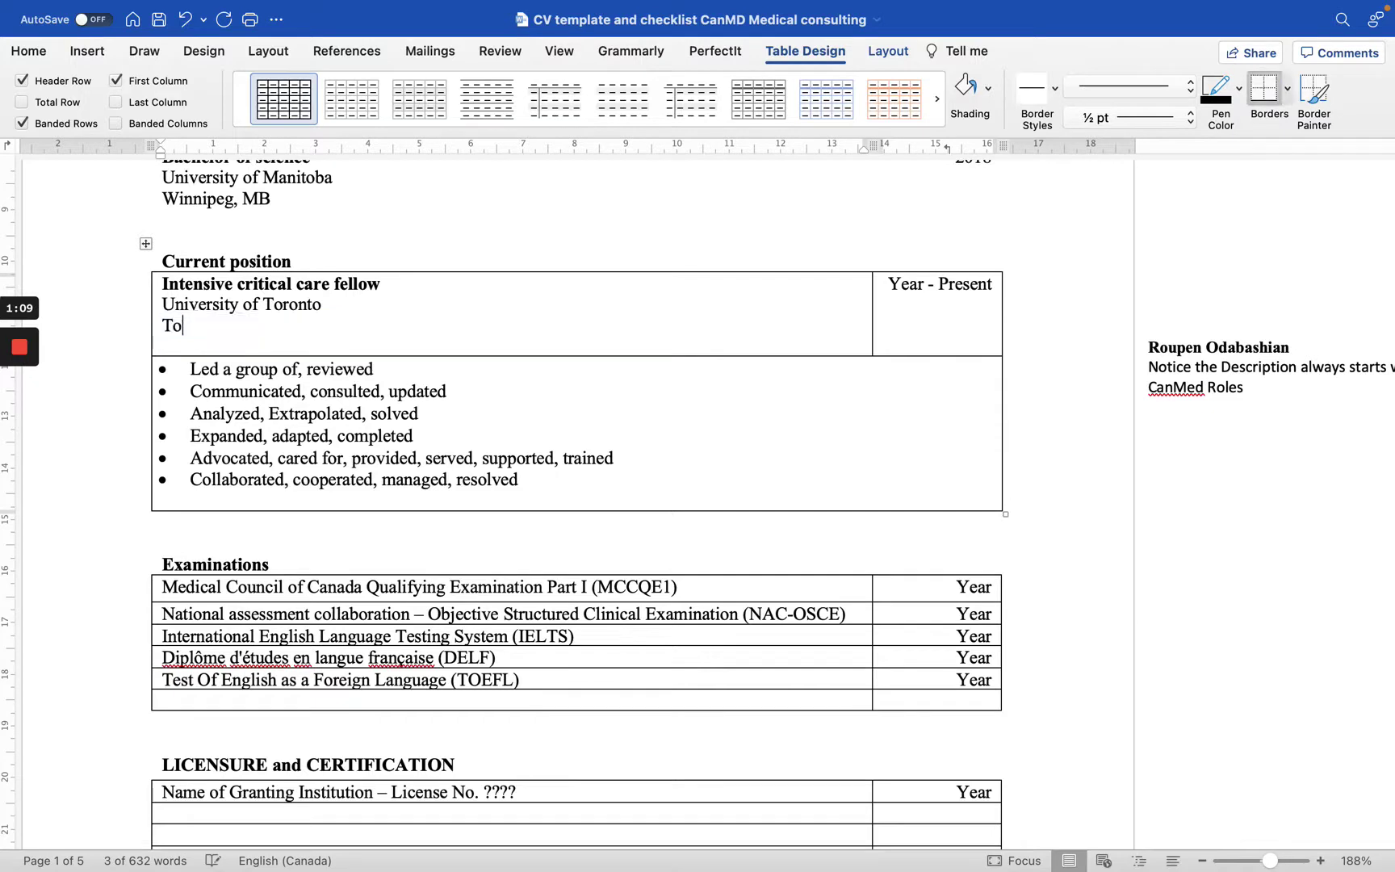
text(ronto, )
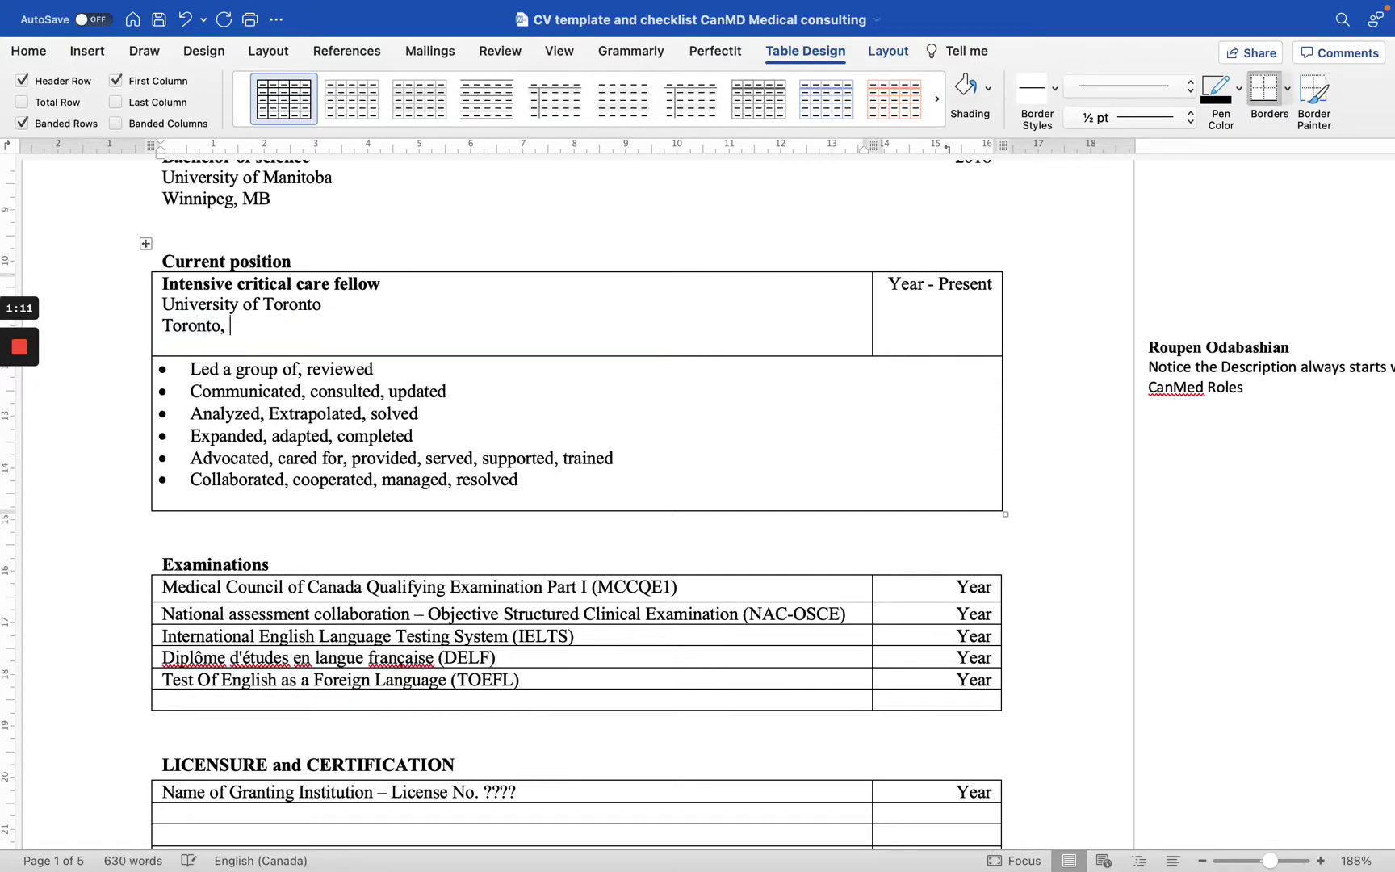
text(ON)
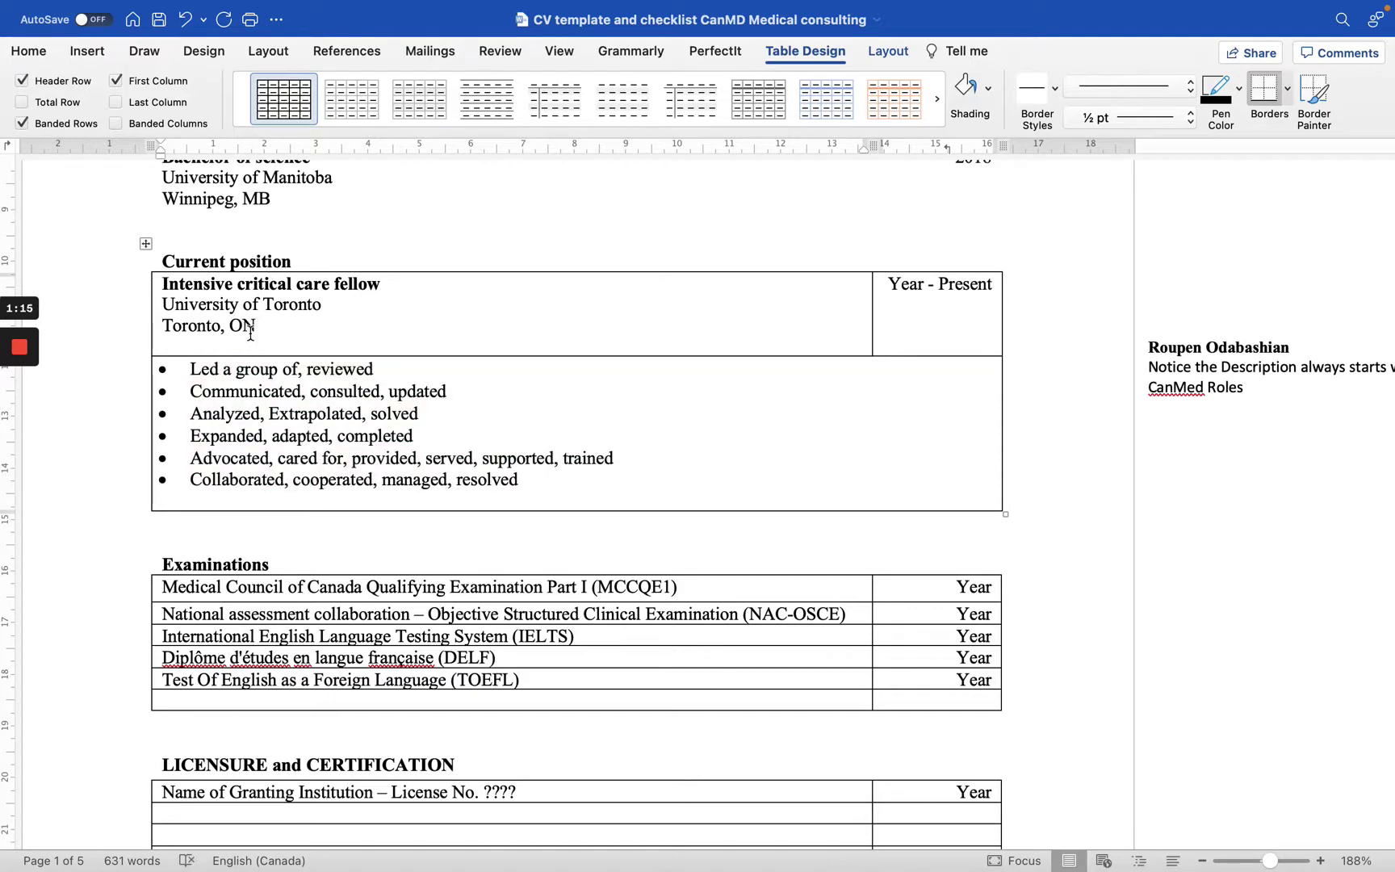
scroll(320, 322, up, 1)
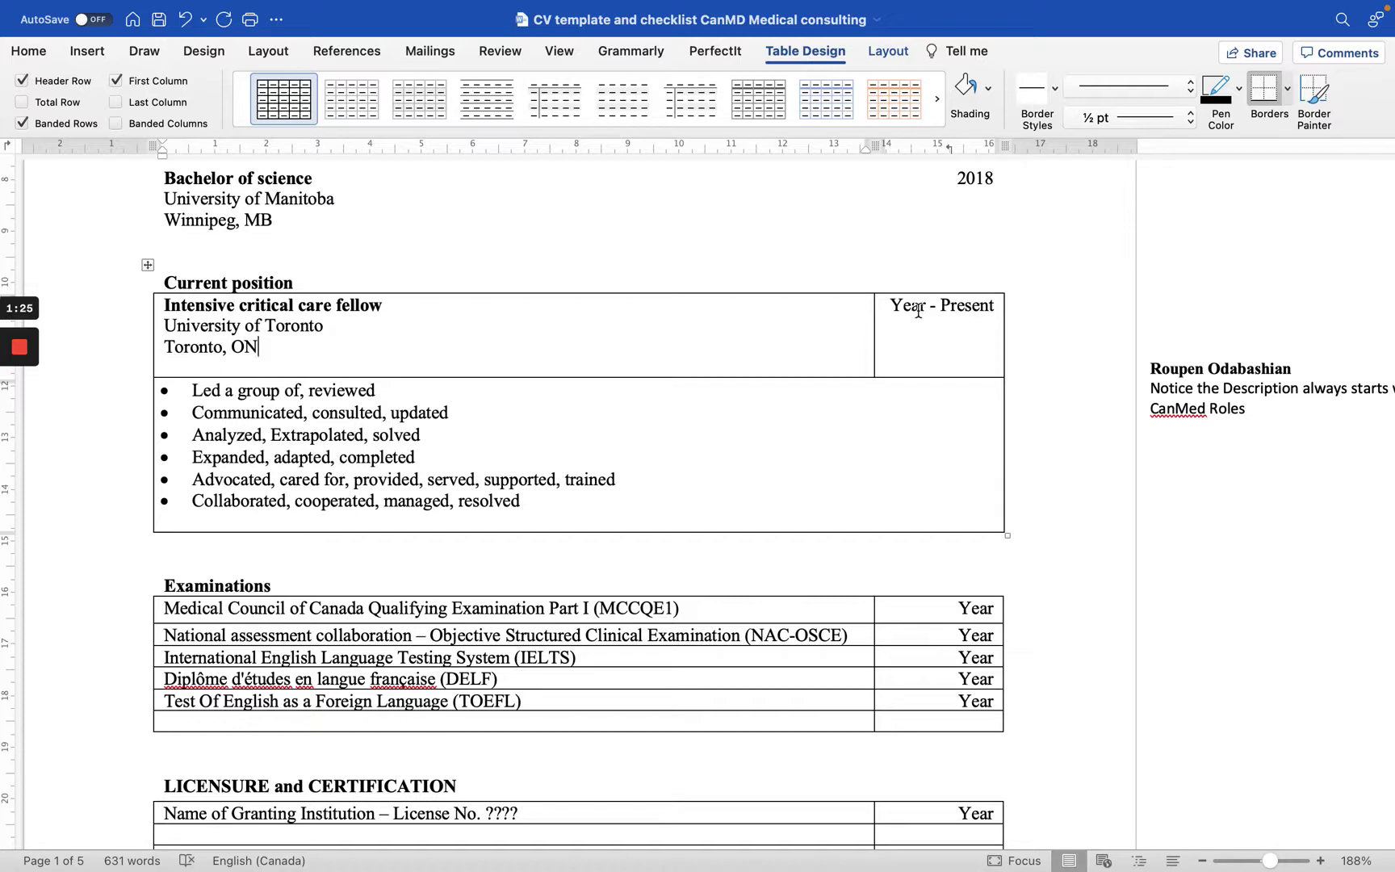
Replace the Year placeholder with 2021 so the date reads '2021 - Present'.
drag(919, 307, 982, 320)
click(941, 326)
double_click(908, 306)
text(2018)
double_click(903, 307)
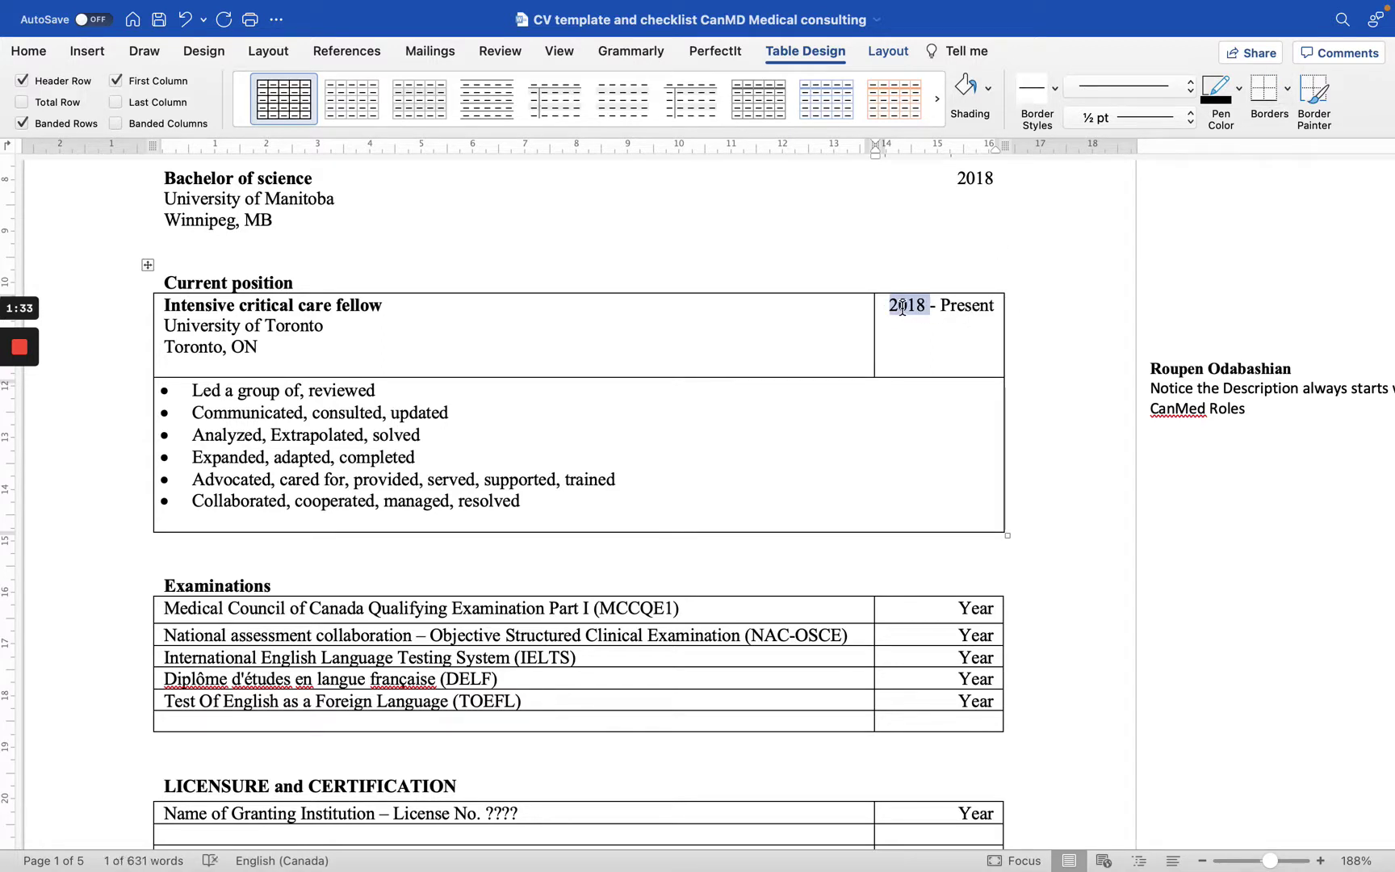
text(202)
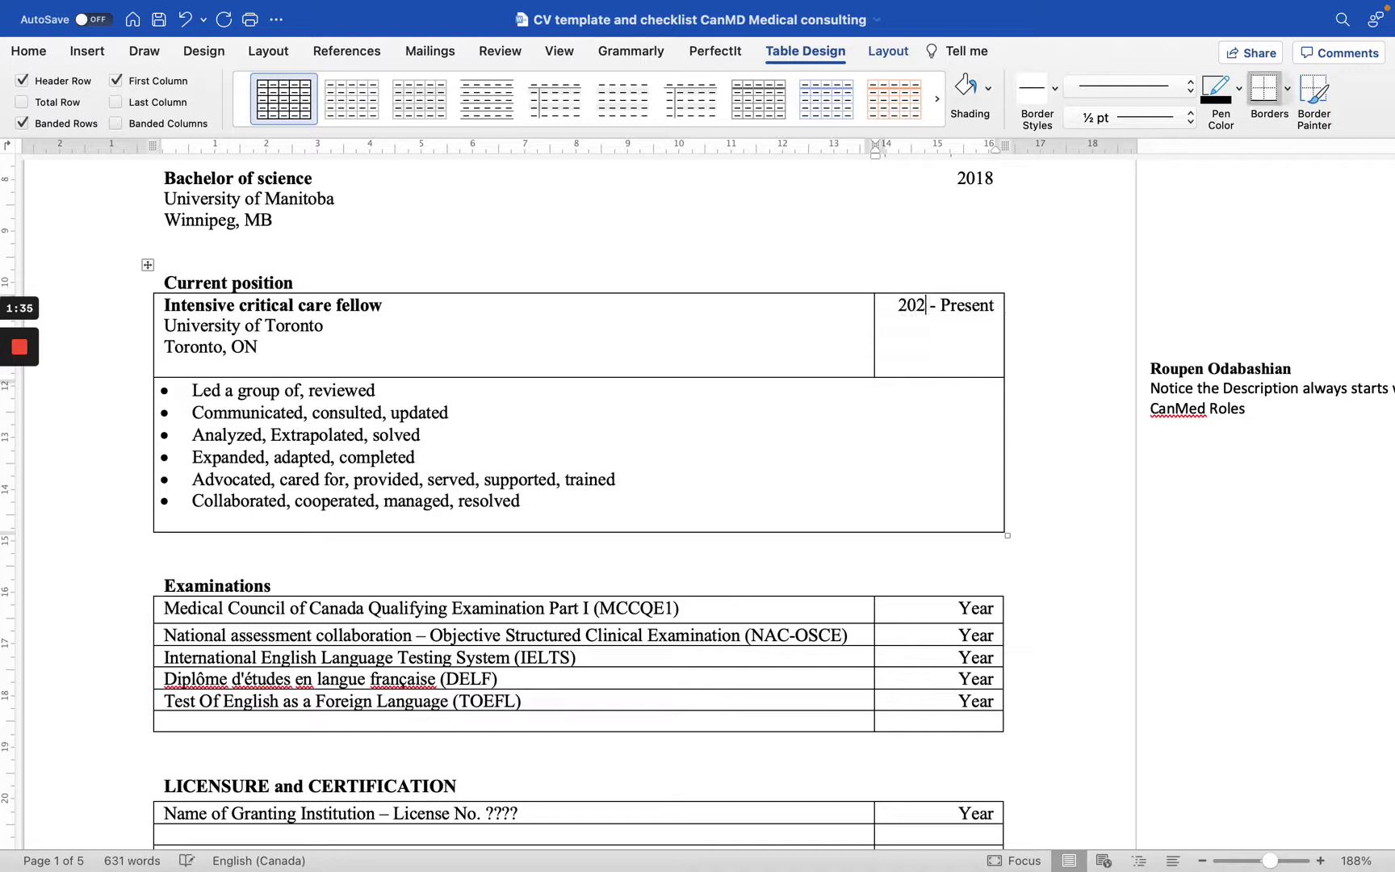
text(2)
key(BackSpace)
text(1)
triple_click(319, 457)
triple_click(417, 426)
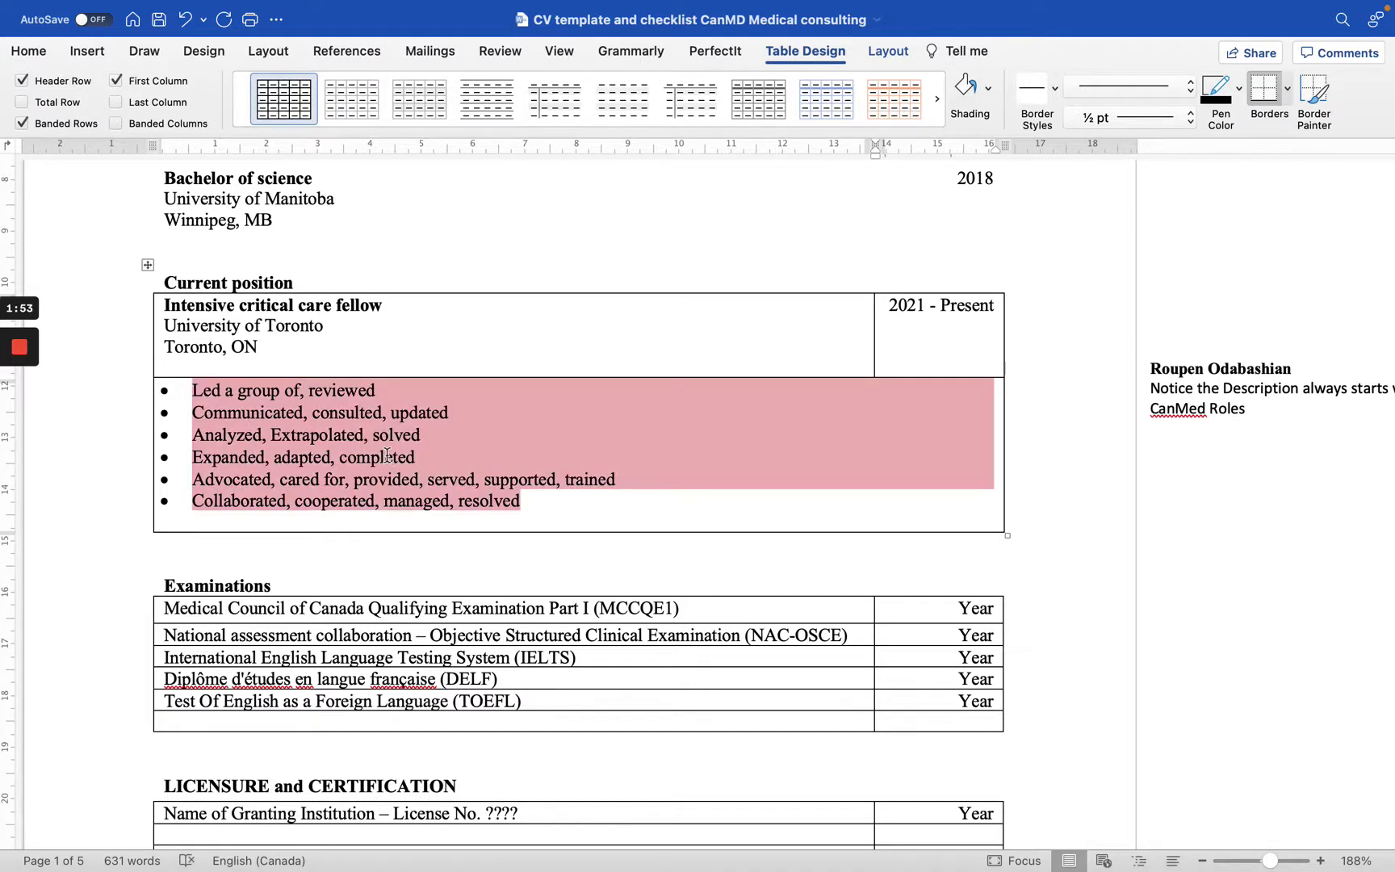
mouse_move(381, 446)
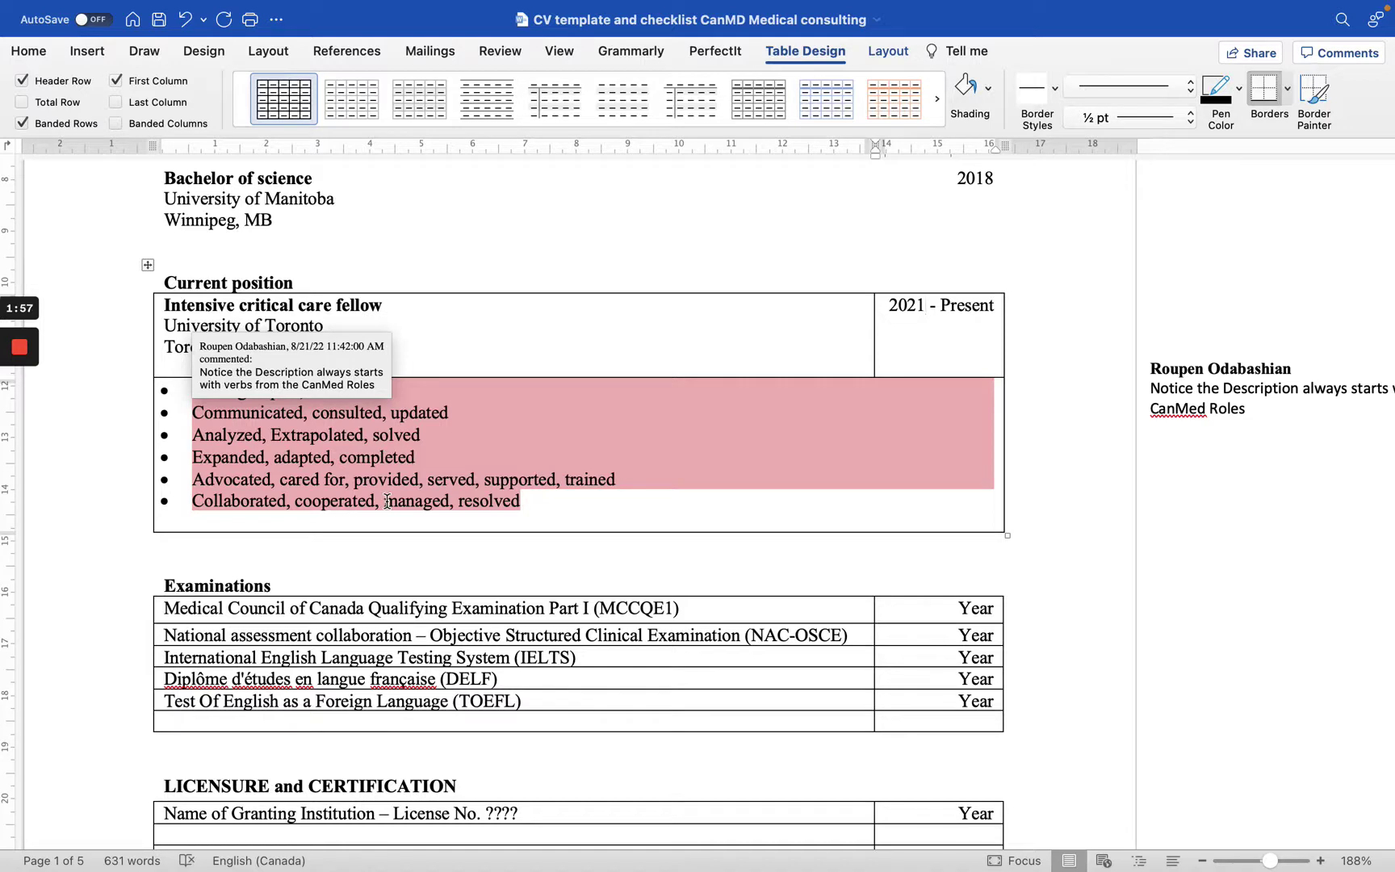
click(319, 517)
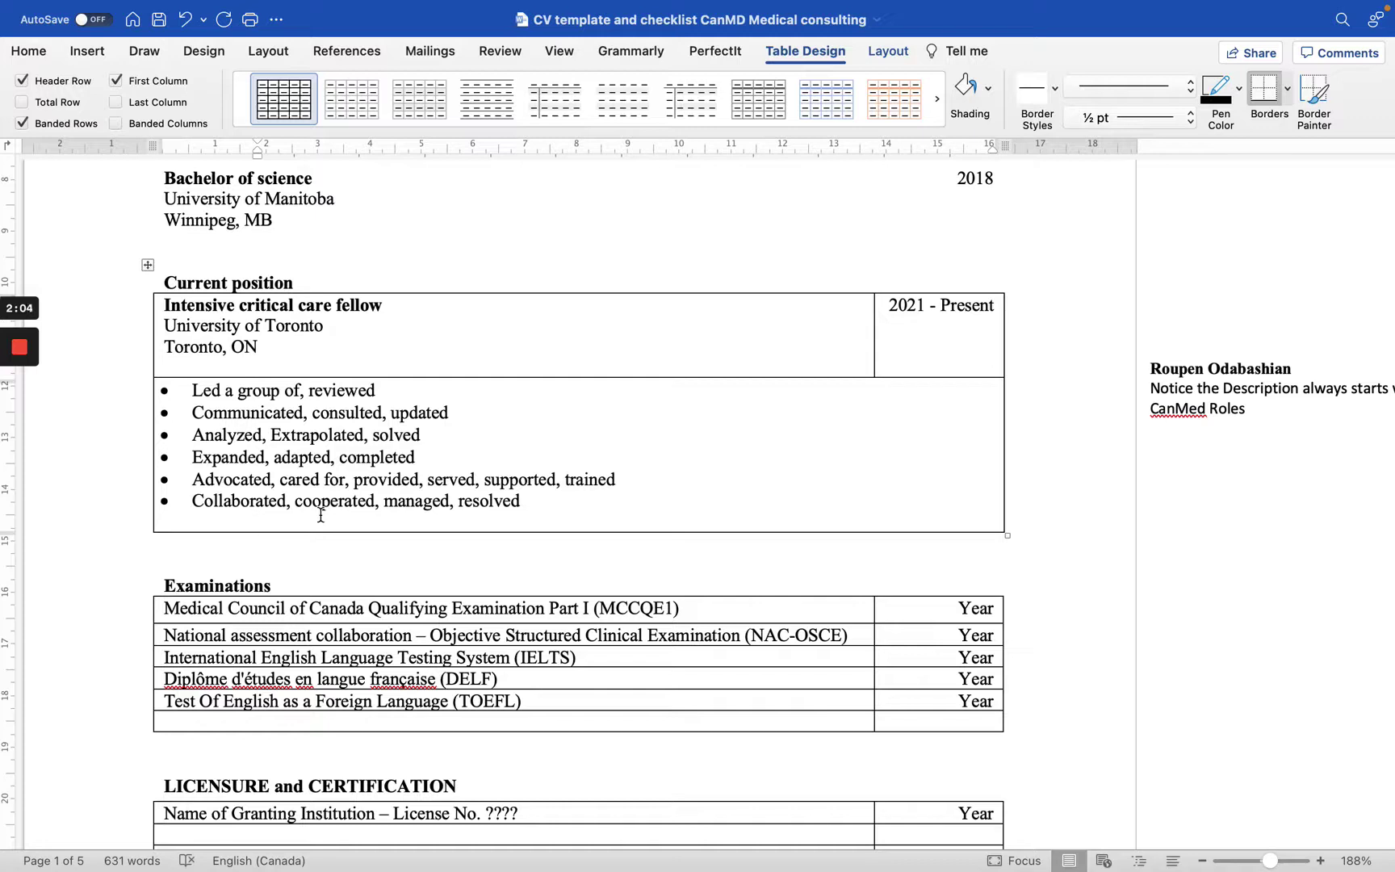
mouse_move(278, 447)
click(635, 494)
key(Down)
drag(634, 494, 192, 390)
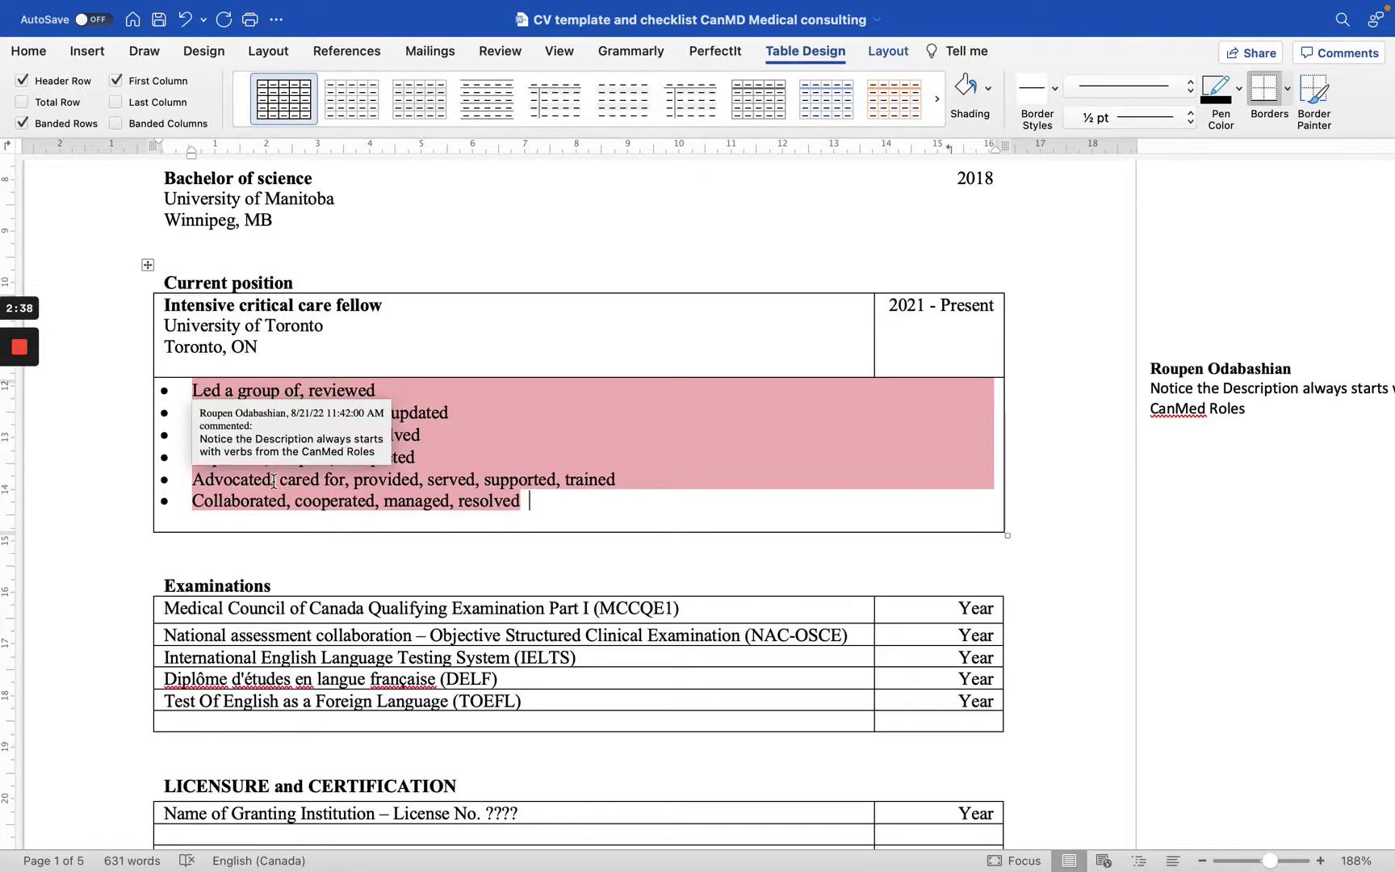
click(336, 537)
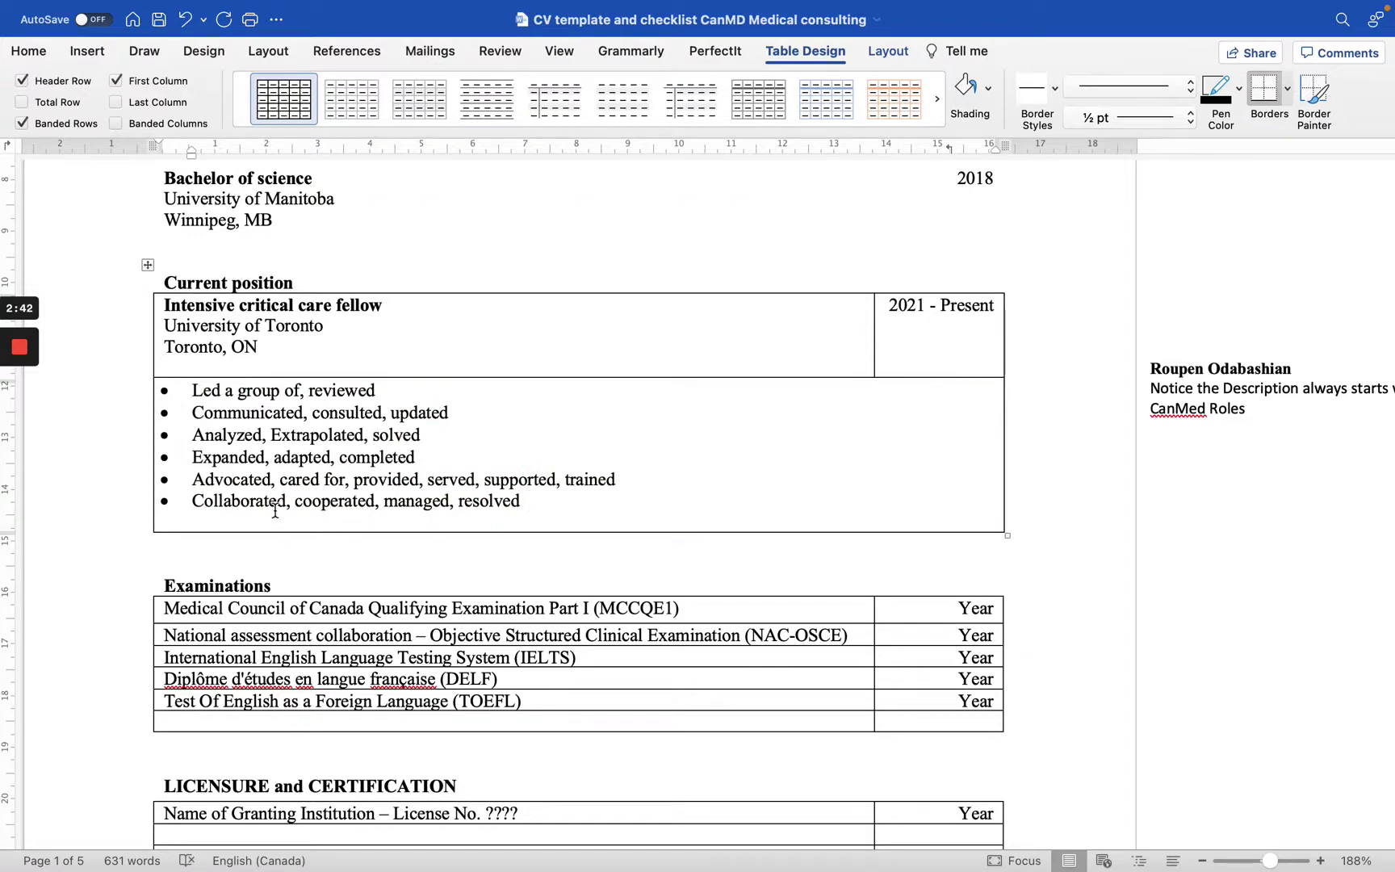
key(super+shift+Up)
drag(541, 518, 442, 489)
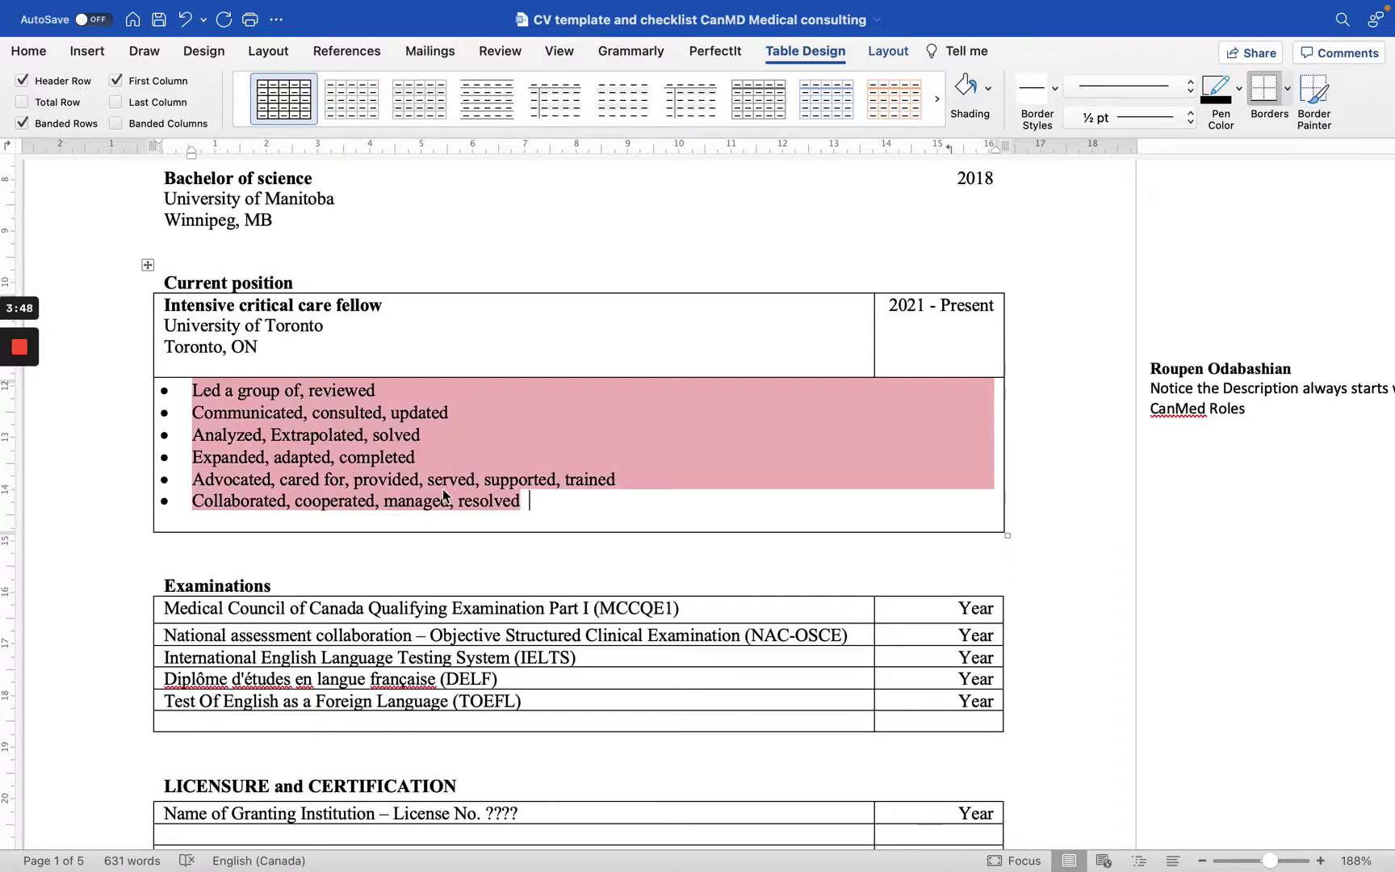
click(533, 504)
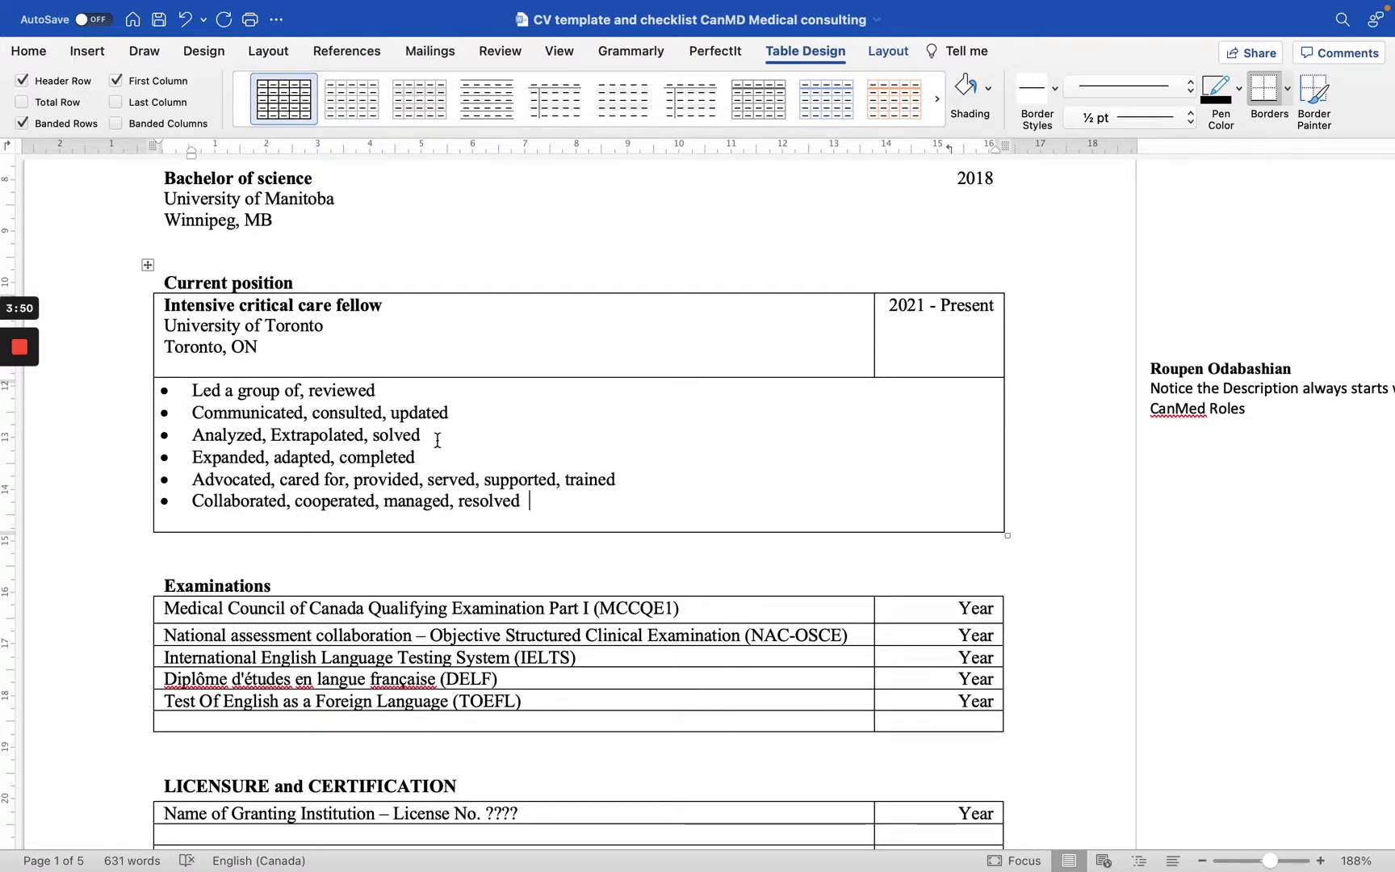
drag(533, 504, 389, 504)
mouse_move(390, 496)
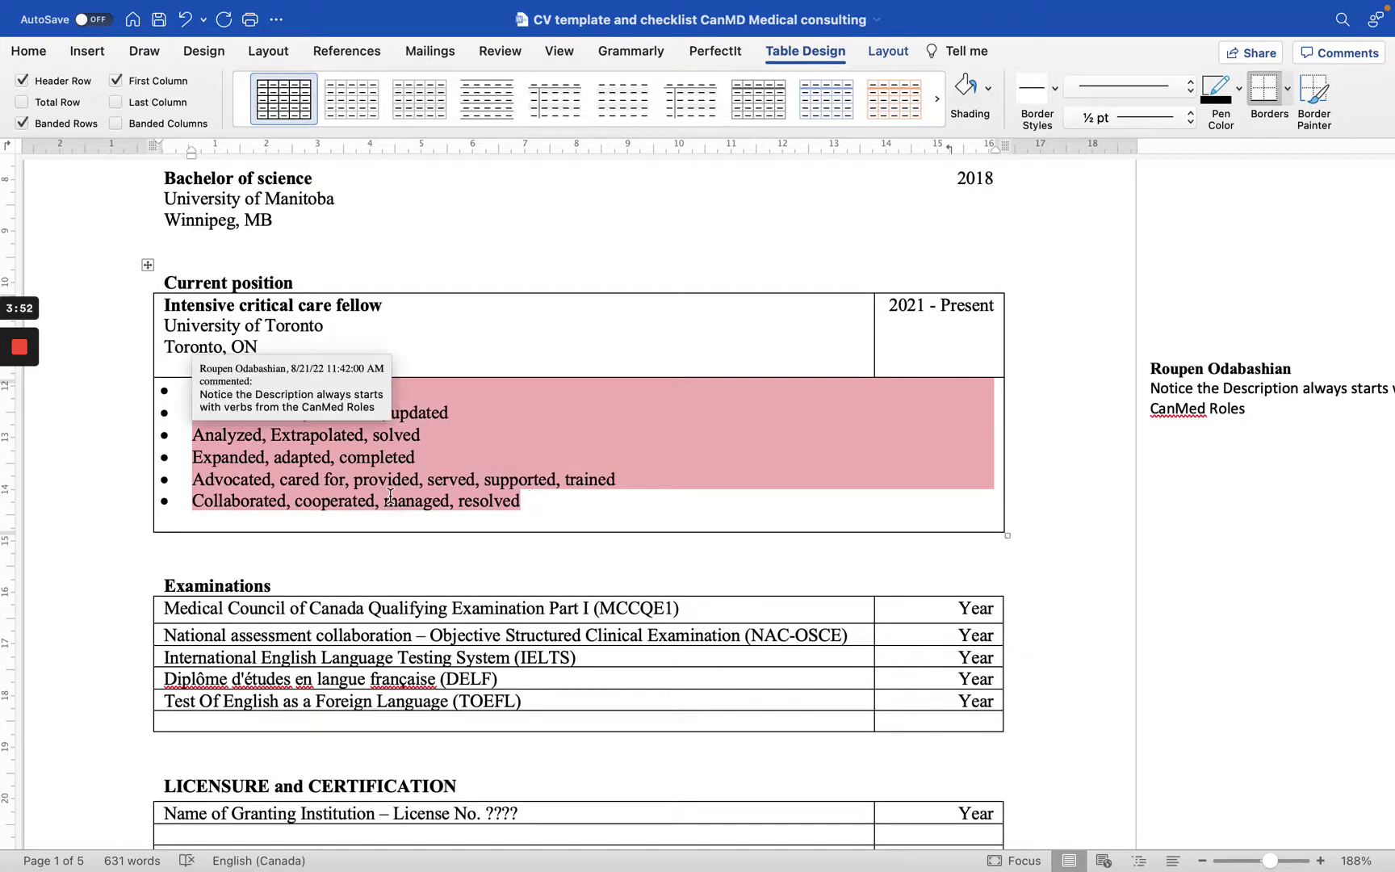